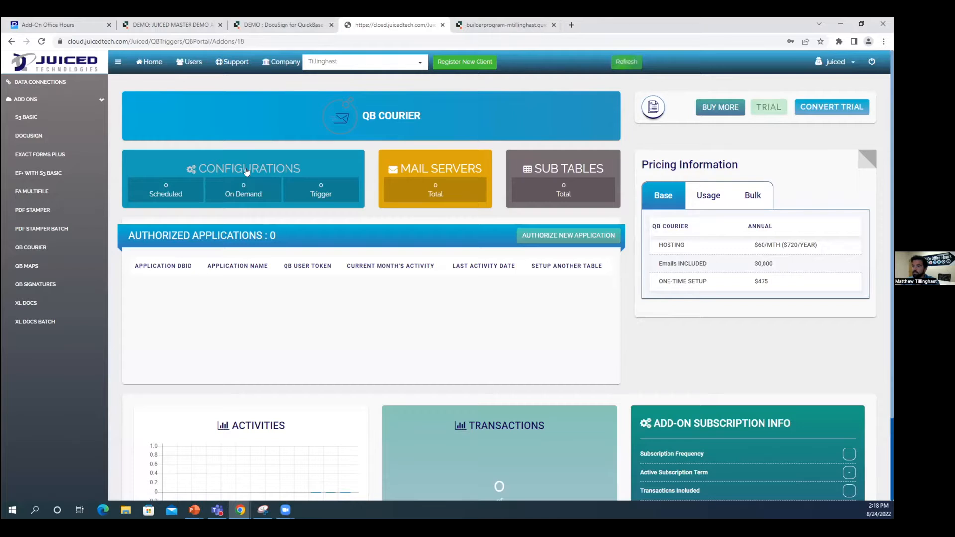
# Go from the Configurations tile to the Data Connections page, whose list is still empty.
pyautogui.click(246, 171)
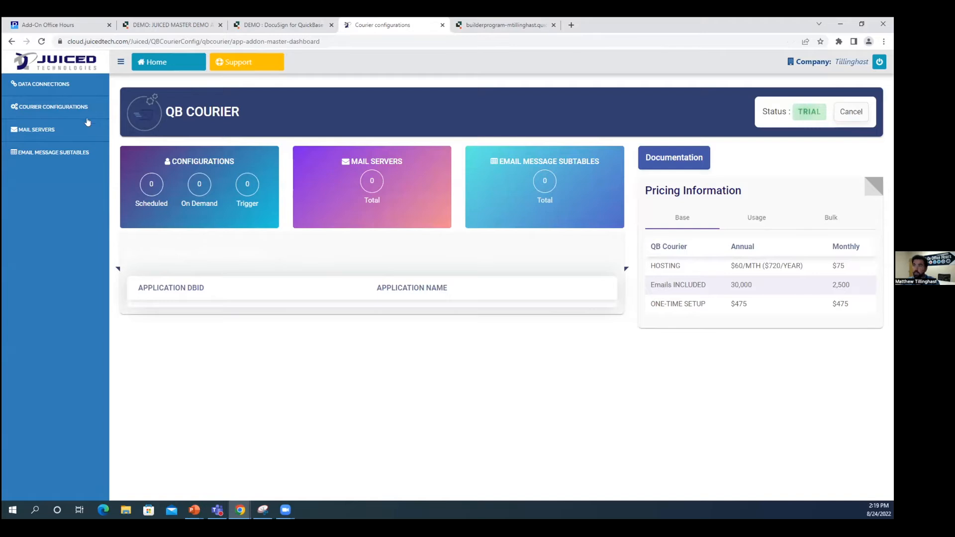
pyautogui.click(50, 85)
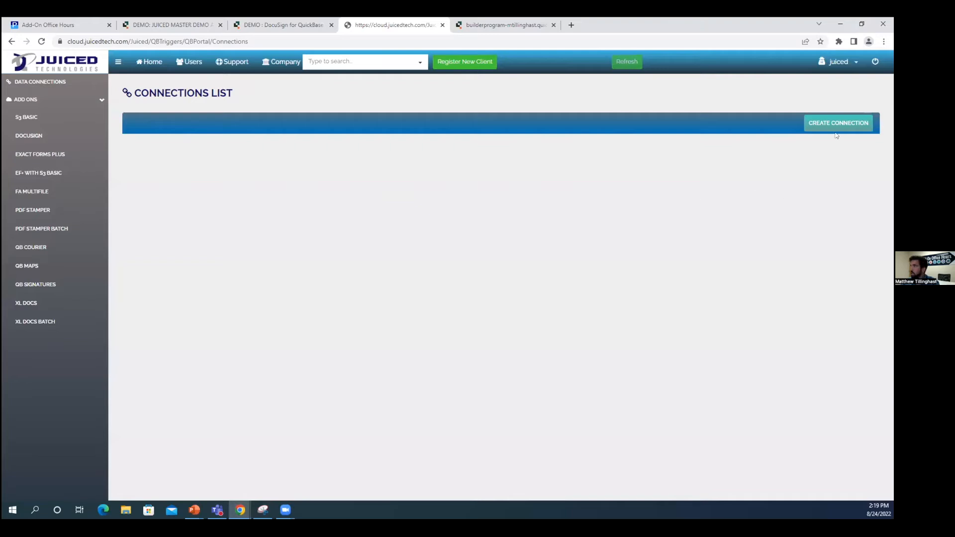
# Start a QuickBase cloud connection with the user-token option ticked, then bring up the Quickbase tab.
pyautogui.click(819, 124)
pyautogui.click(255, 155)
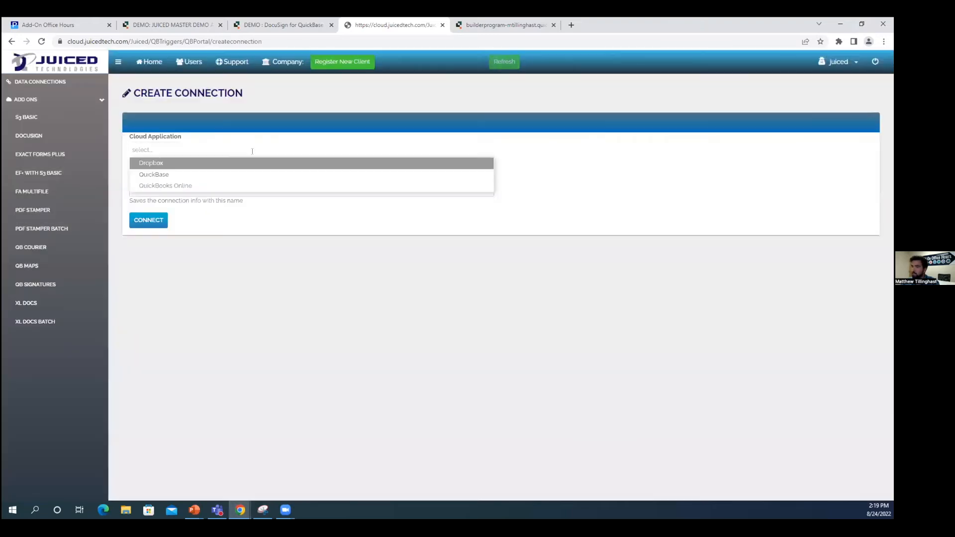
pyautogui.click(167, 175)
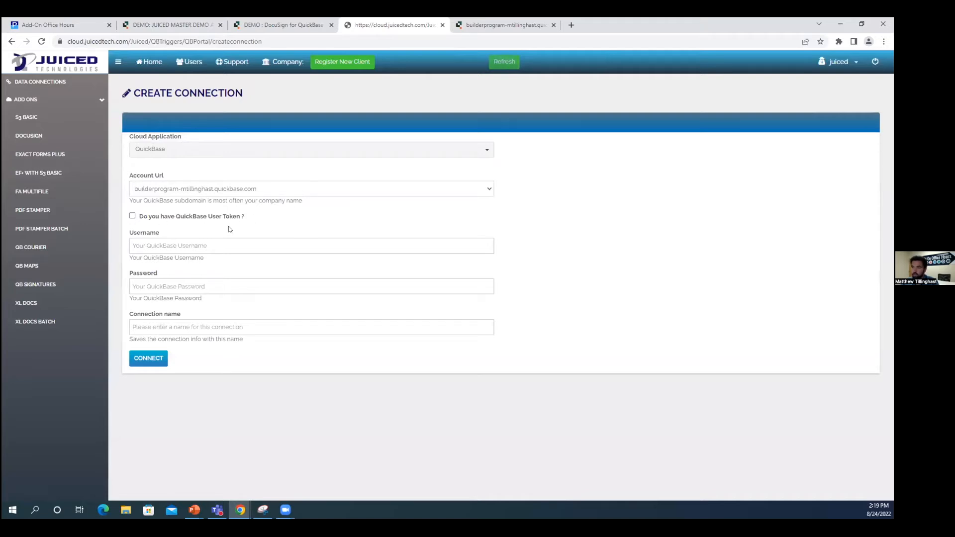
pyautogui.click(132, 216)
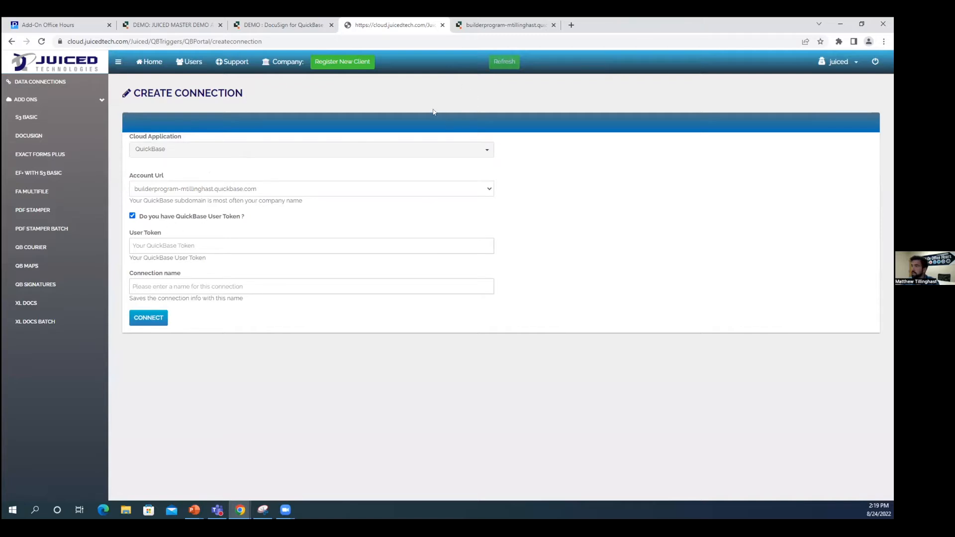
pyautogui.click(498, 25)
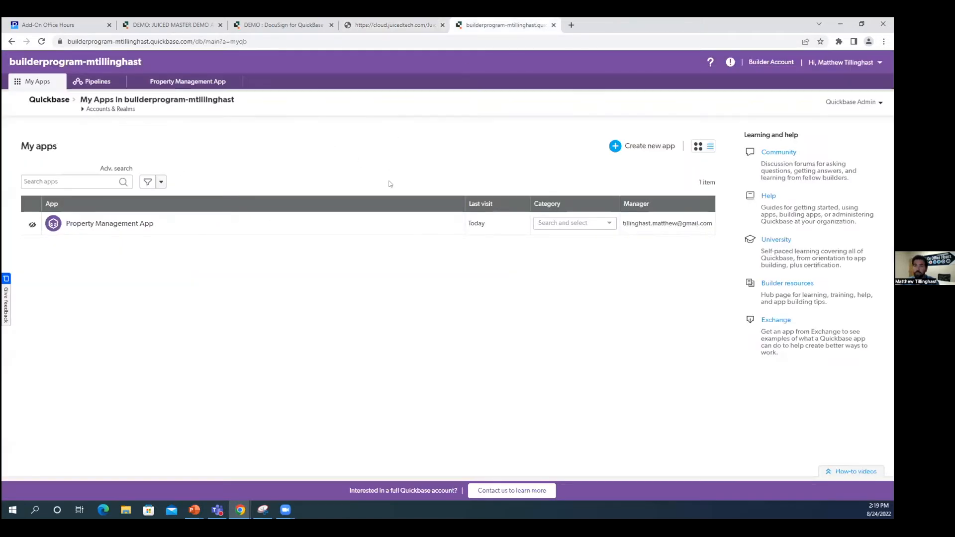
# Copy the New 6.0 token from Quickbase's My User Tokens page into the User Token field.
pyautogui.click(845, 67)
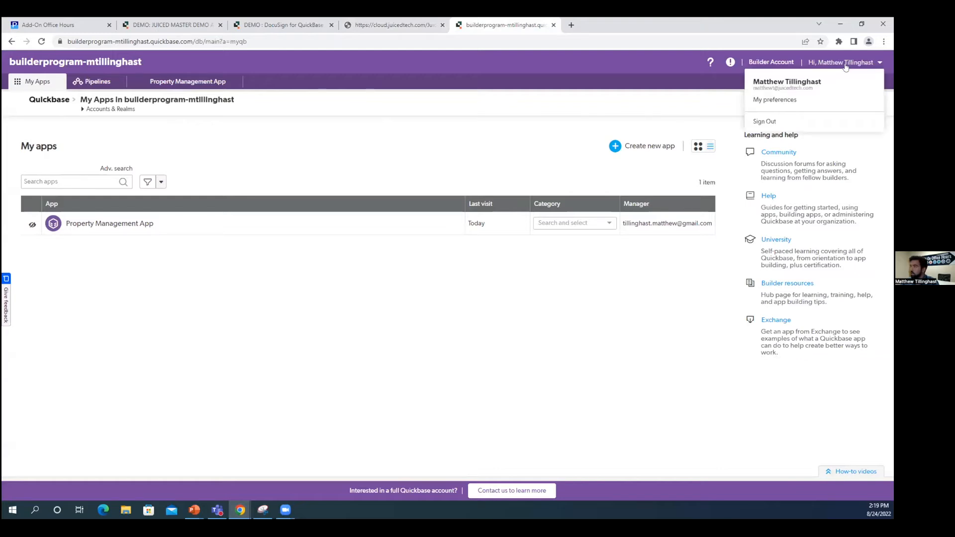
pyautogui.click(774, 101)
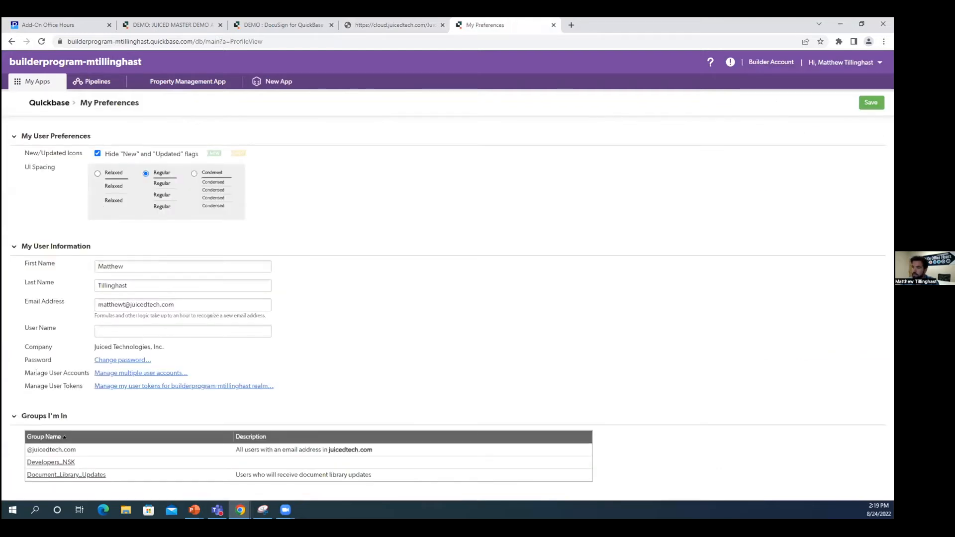
pyautogui.click(121, 387)
pyautogui.moveTo(323, 287); pyautogui.dragTo(177, 287)
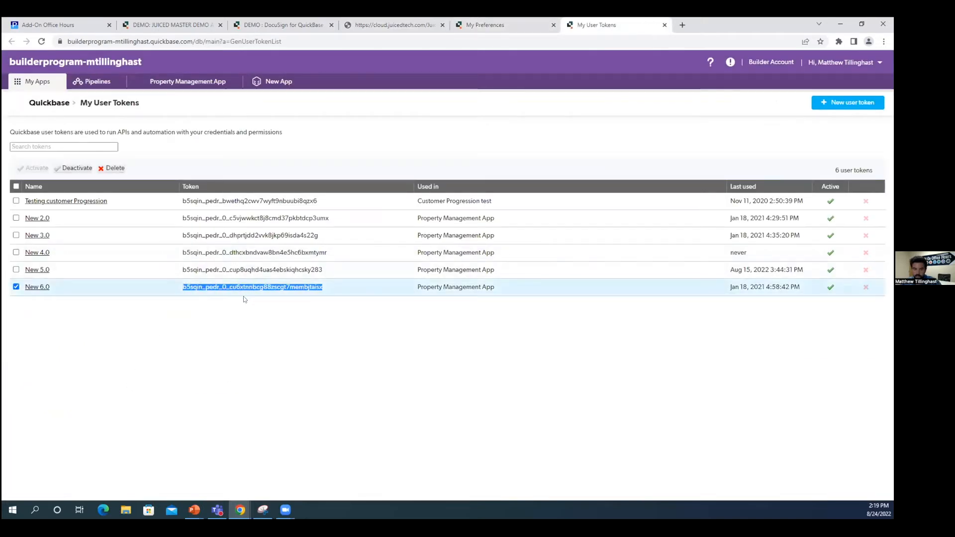
pyautogui.hotkey('ctrl', 'shift', 'Tab')
pyautogui.hotkey('ctrl', 'shift', 'Tab')
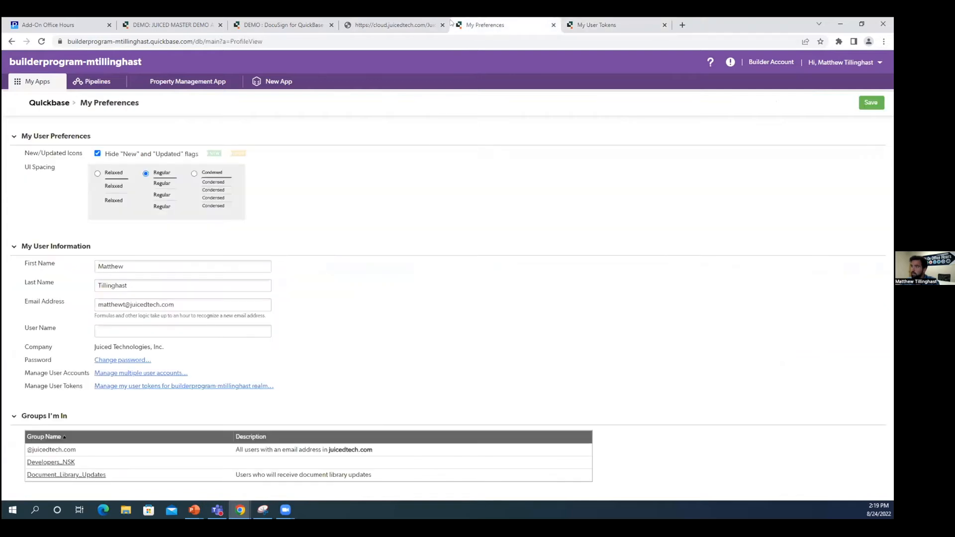
pyautogui.click(172, 244)
pyautogui.hotkey('ctrl', 'v')
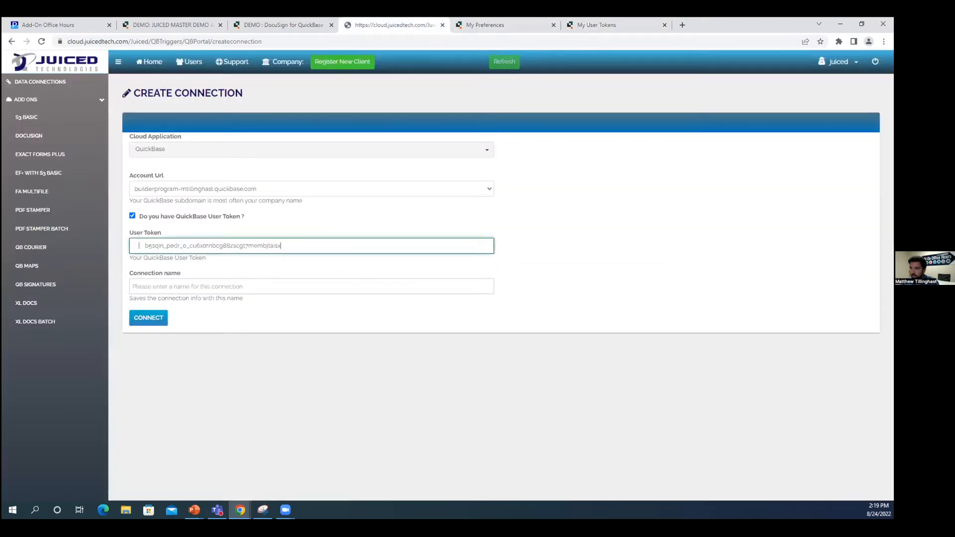
# Remove the leading space from the pasted user token.
pyautogui.press('Home')
pyautogui.press('Delete')
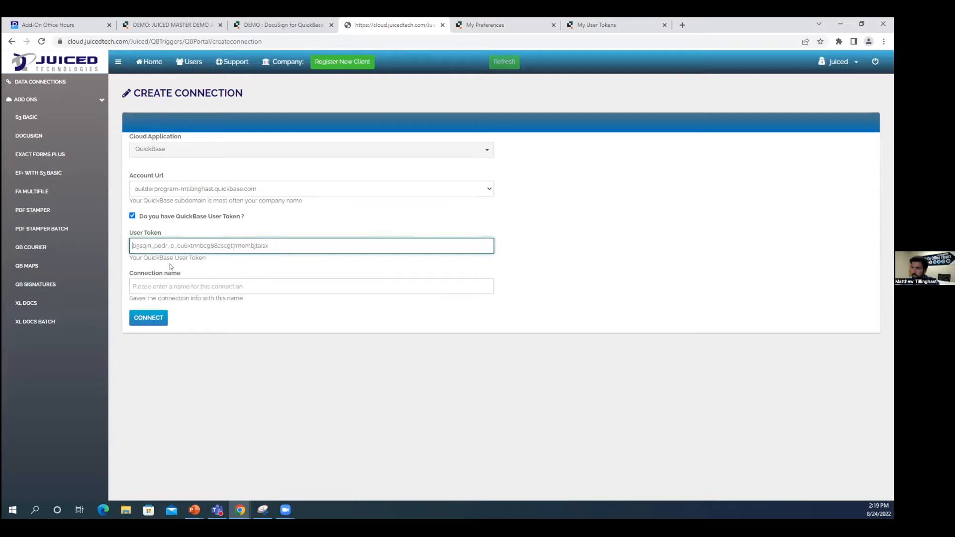
pyautogui.click(278, 318)
pyautogui.click(274, 247)
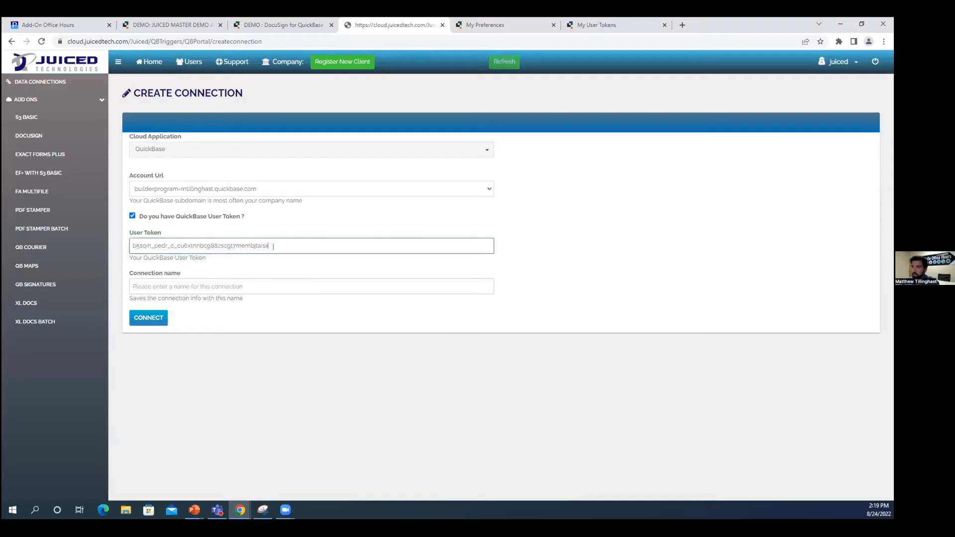
# Name the connection 'Test Connection' and create it.
pyautogui.click(179, 288)
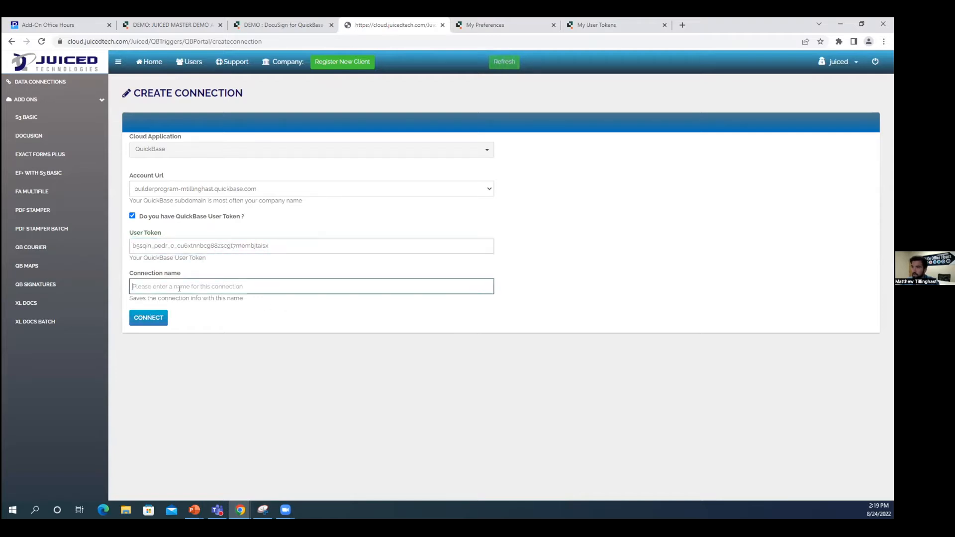
pyautogui.write('Test Connection')
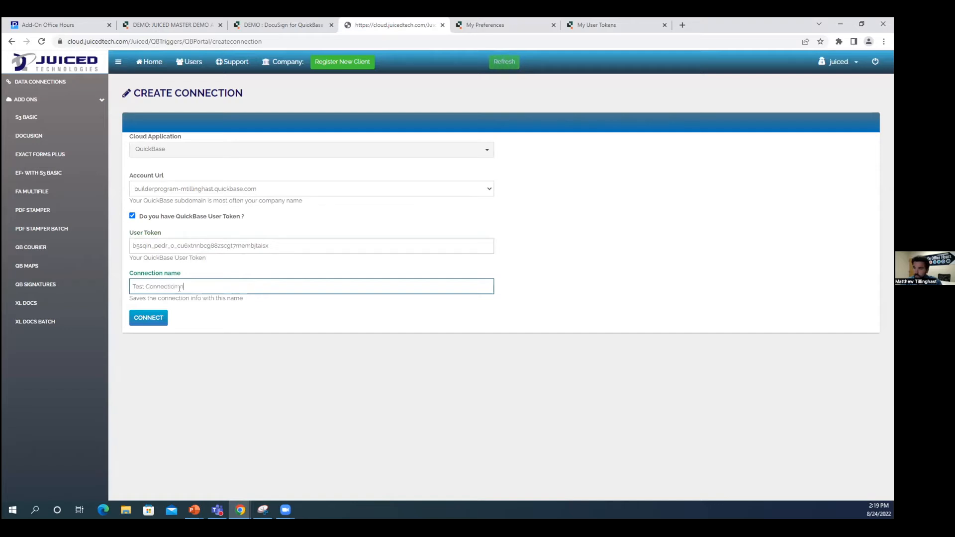
pyautogui.click(251, 333)
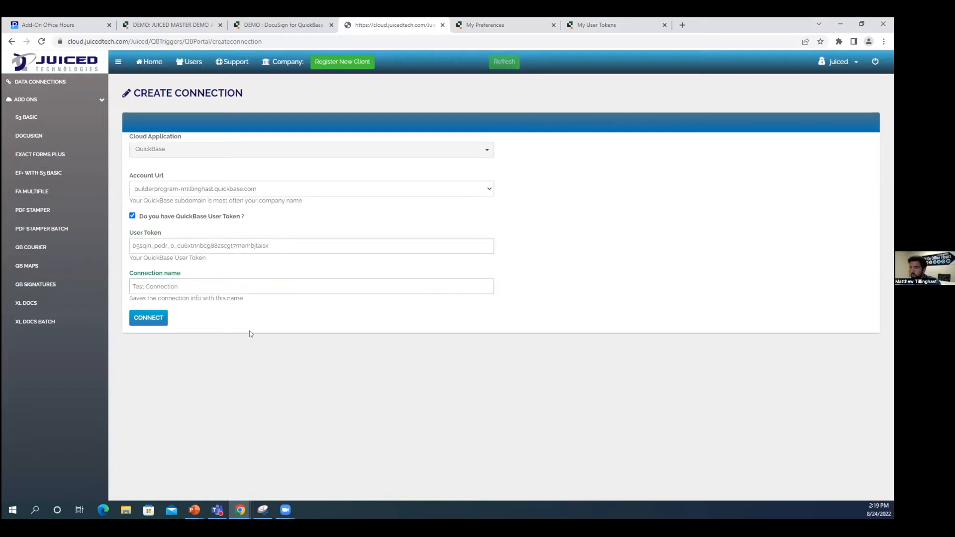
pyautogui.click(155, 319)
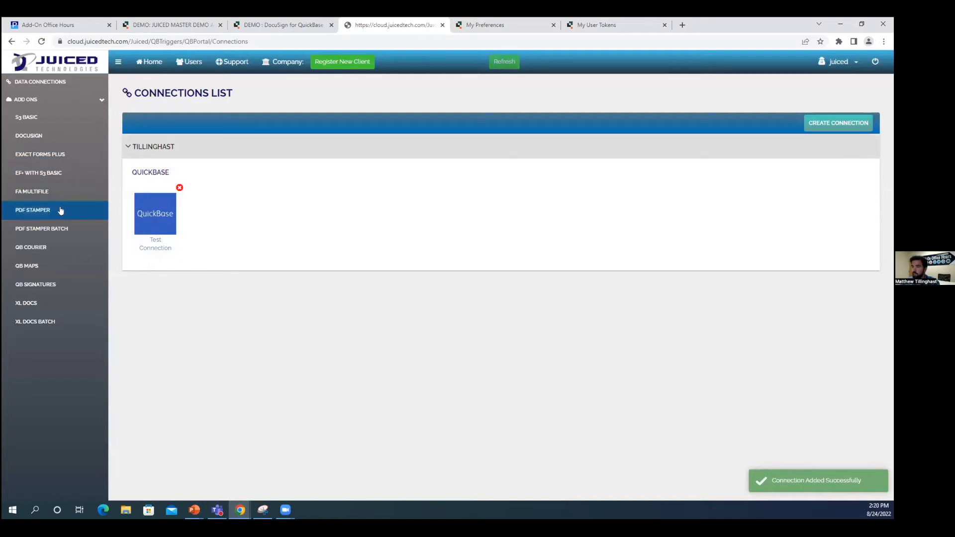
# Go to QB Courier's Mail Servers list and start creating a new mail server.
pyautogui.click(35, 247)
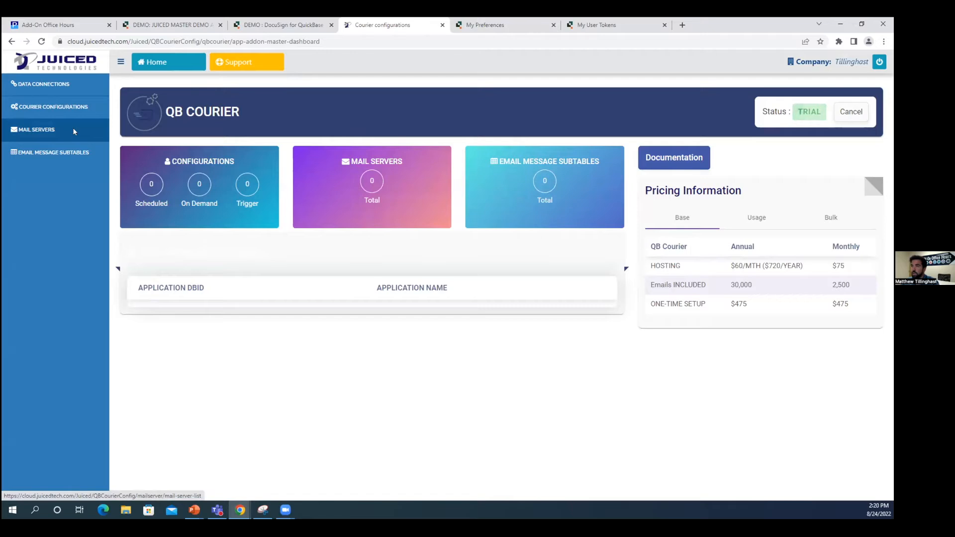
pyautogui.click(73, 131)
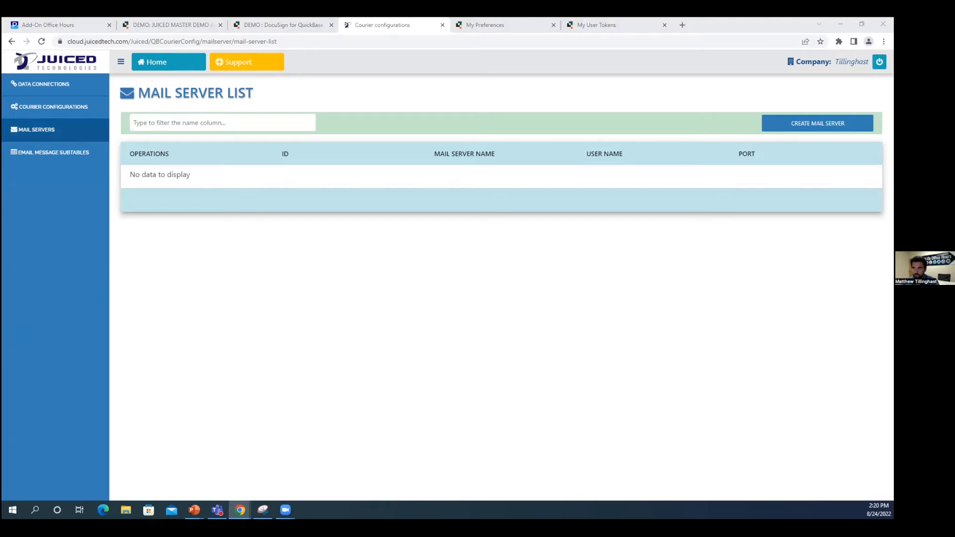
pyautogui.click(833, 123)
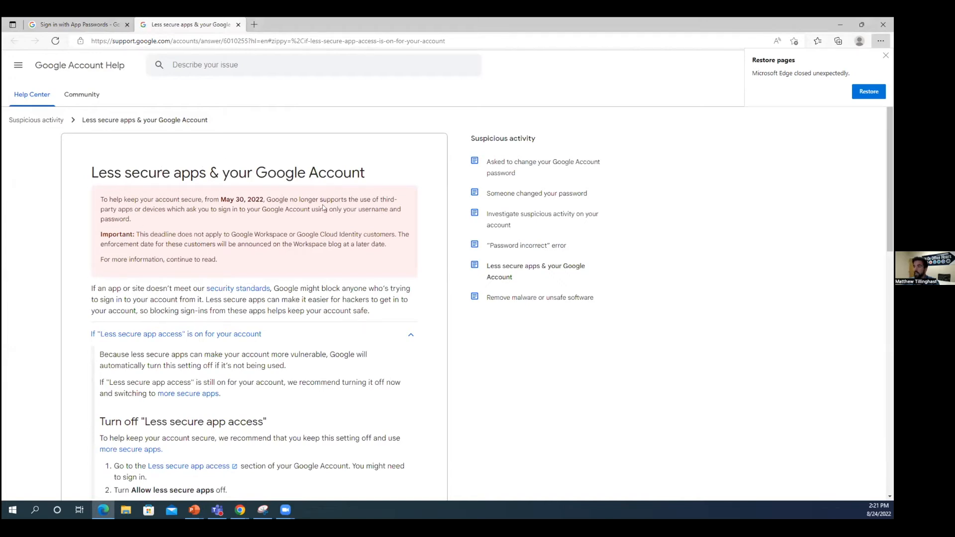
# Note the May 30, 2022 deadline in the less secure apps article, then return to App Passwords.
pyautogui.moveTo(223, 199); pyautogui.dragTo(264, 200)
pyautogui.click(285, 200)
pyautogui.click(91, 23)
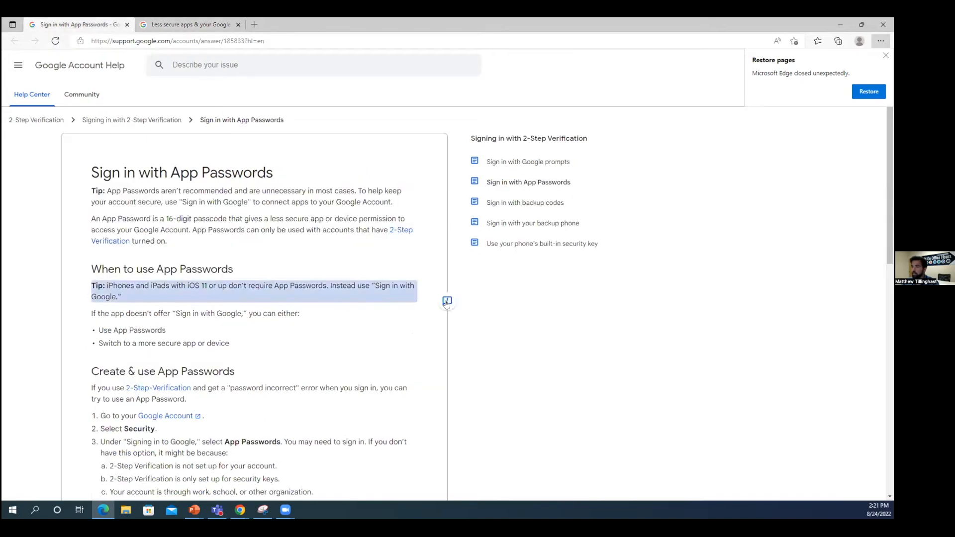
# Read the App Password steps, dismiss the survey, and open Proofpoint's SMTP Authentication article.
pyautogui.scroll(-2, 427, 344)
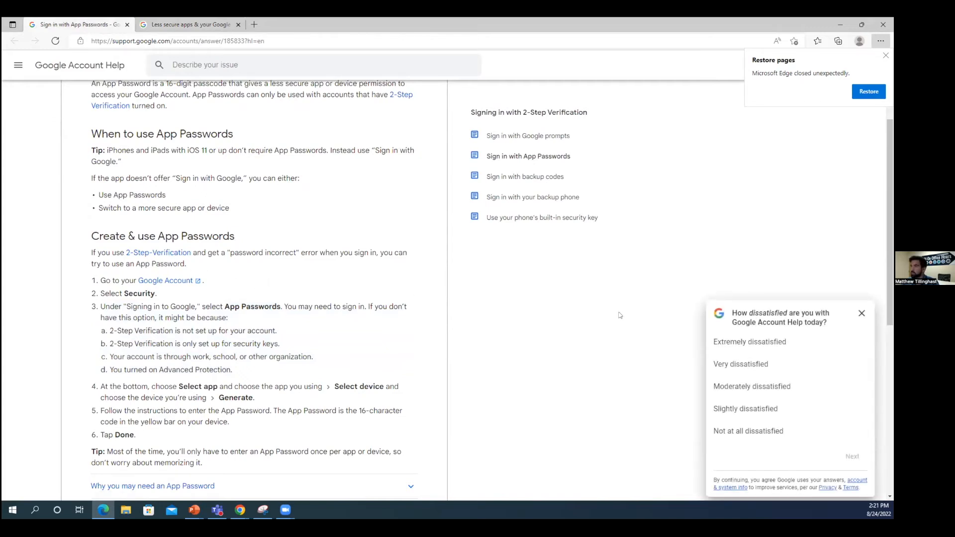
pyautogui.click(862, 313)
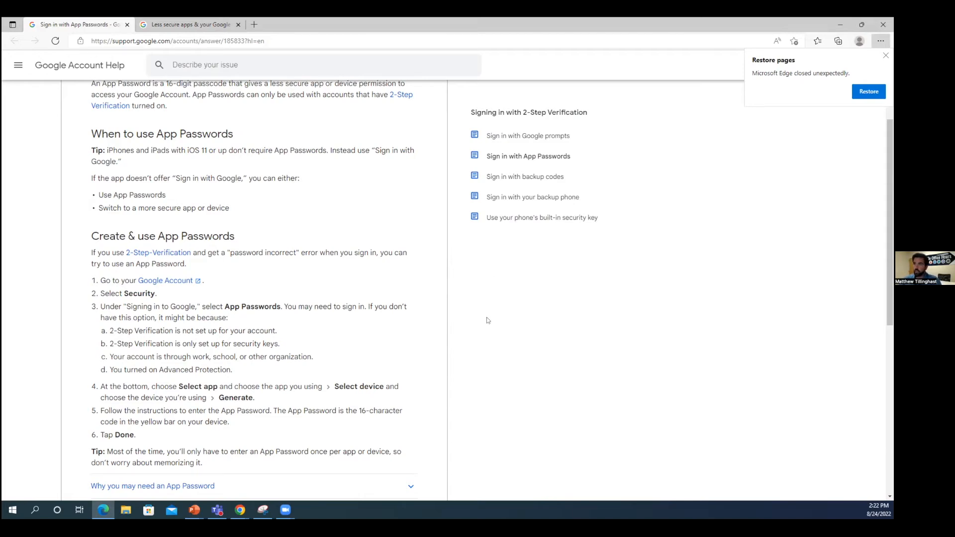
pyautogui.click(422, 380)
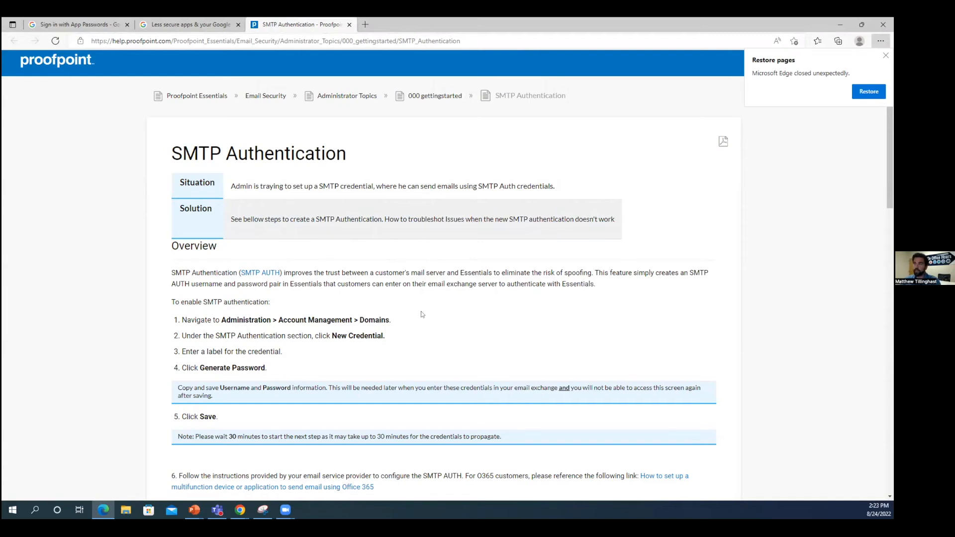
# Minimize the help pages window to bring back the blank Mail Server form.
pyautogui.click(838, 23)
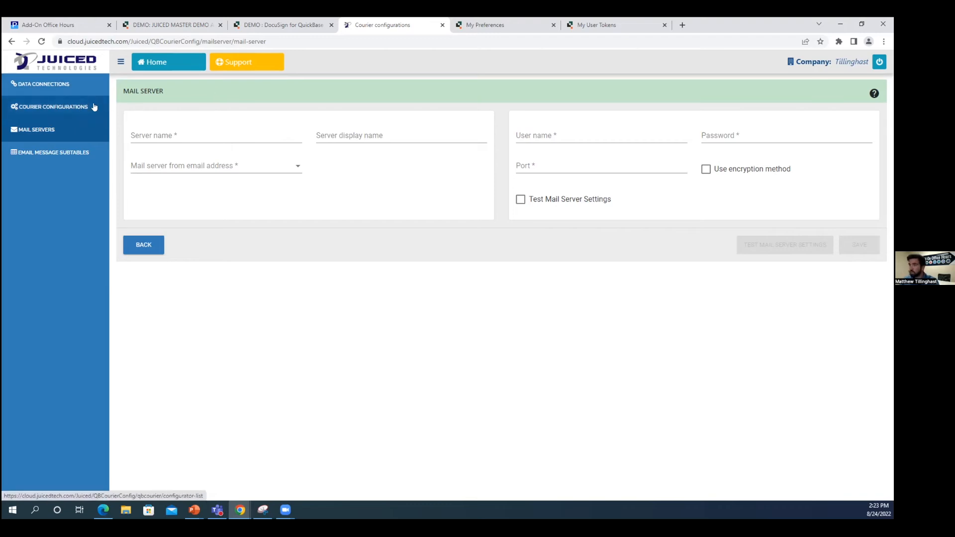
# Add a courier configuration named 'Test' with Trigger processing mode and Test Mode status.
pyautogui.click(75, 108)
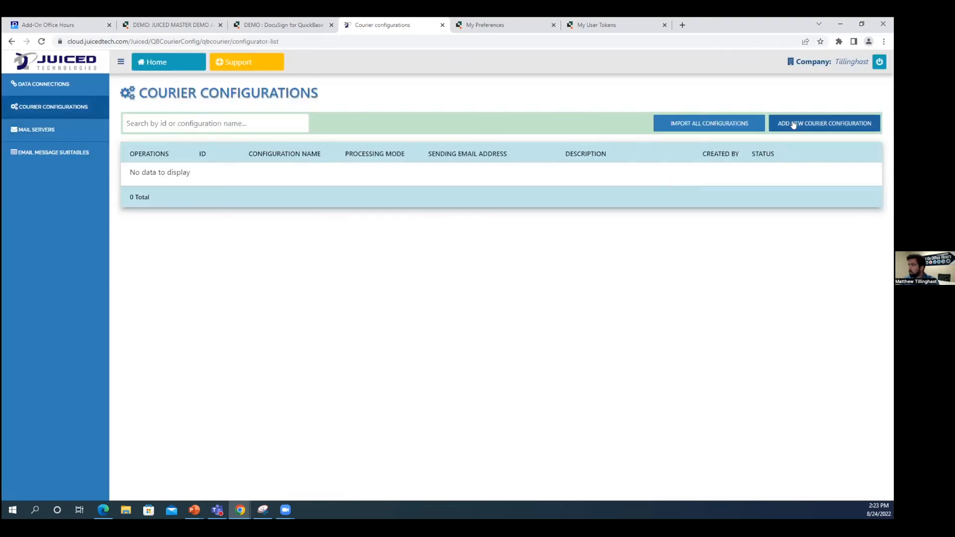
pyautogui.click(794, 125)
pyautogui.click(220, 173)
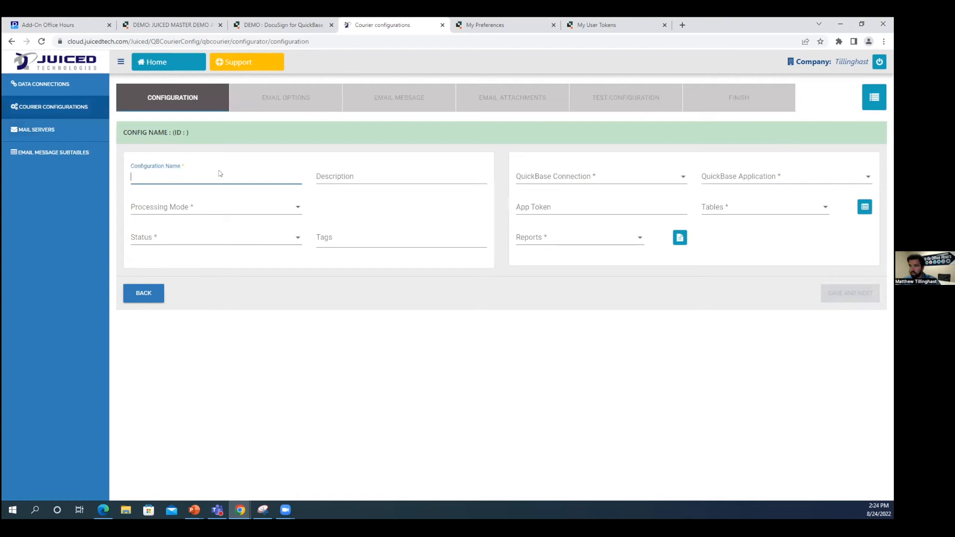
pyautogui.write('Test')
pyautogui.press('Tab')
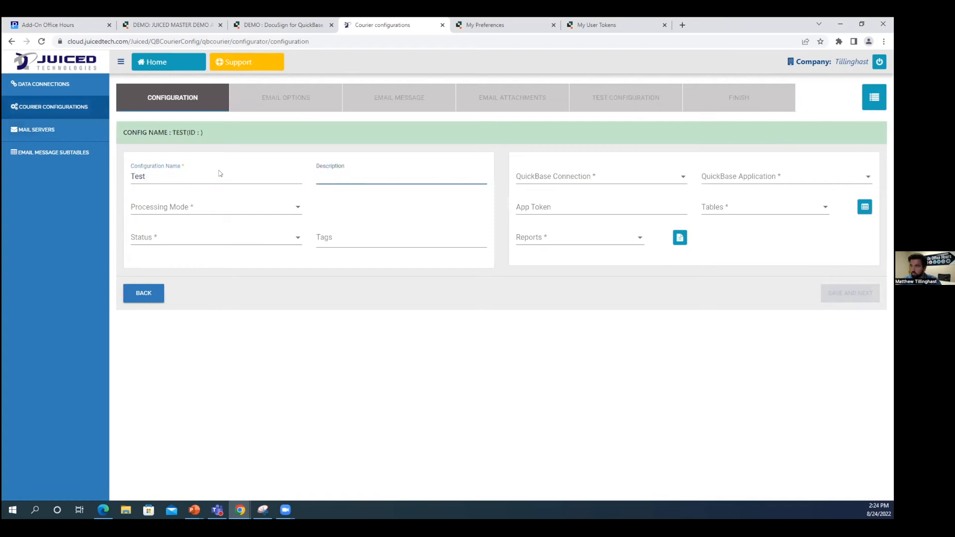
pyautogui.press('Tab')
pyautogui.click(222, 206)
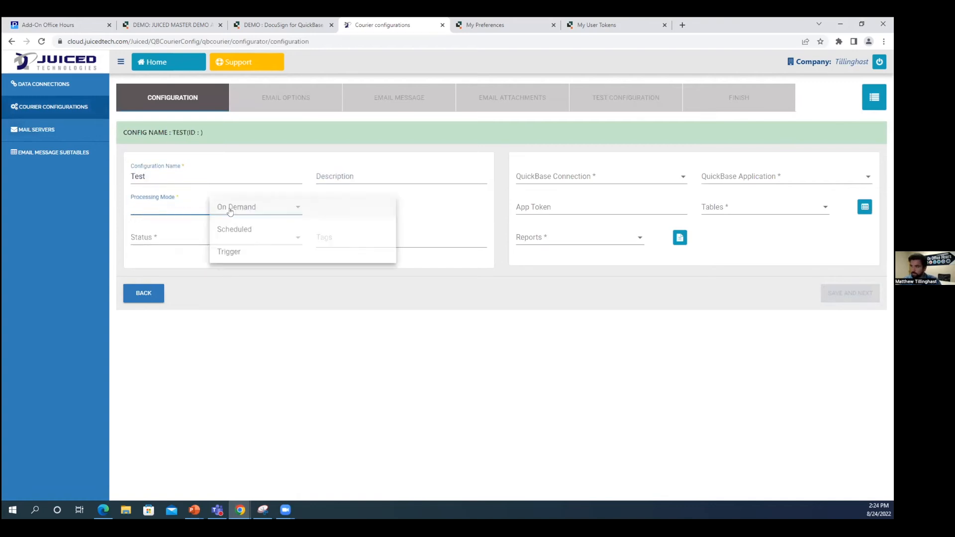
pyautogui.click(229, 252)
pyautogui.click(188, 237)
pyautogui.click(230, 279)
# Use Test Connection and authorize Property Management App for QB Courier.
pyautogui.click(575, 183)
pyautogui.click(717, 180)
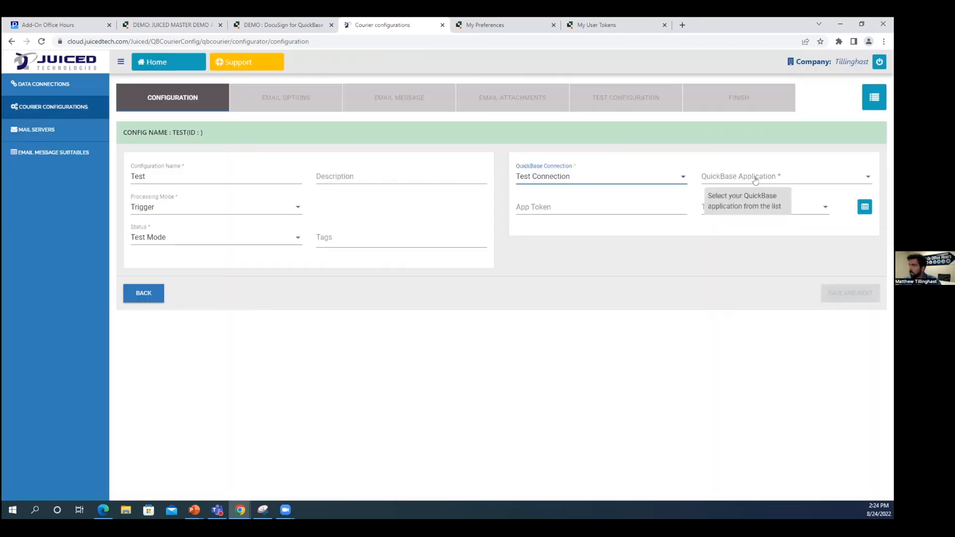
pyautogui.click(764, 179)
pyautogui.click(762, 185)
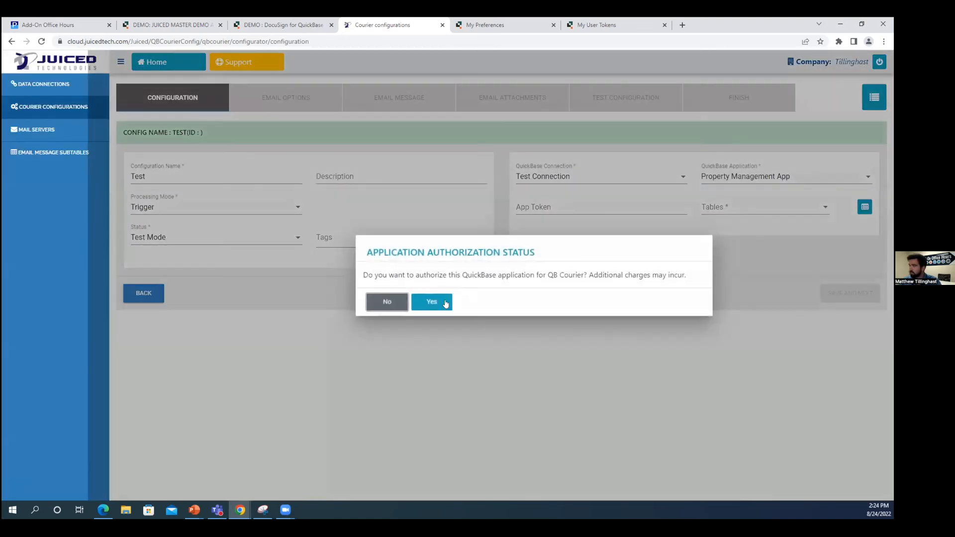
pyautogui.click(442, 305)
# Choose the Buildings table, save the configuration and dismiss the copy-email warning.
pyautogui.click(779, 209)
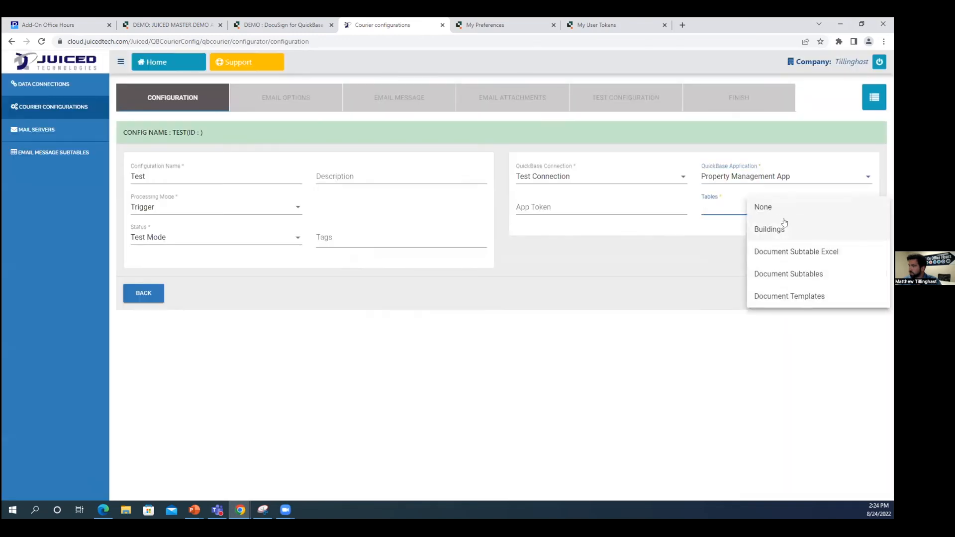
pyautogui.click(798, 229)
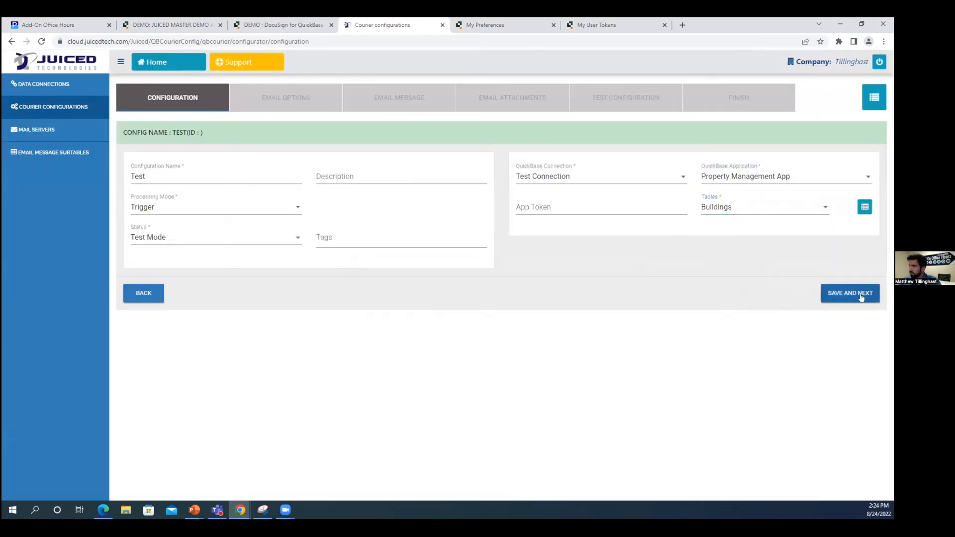
pyautogui.click(862, 295)
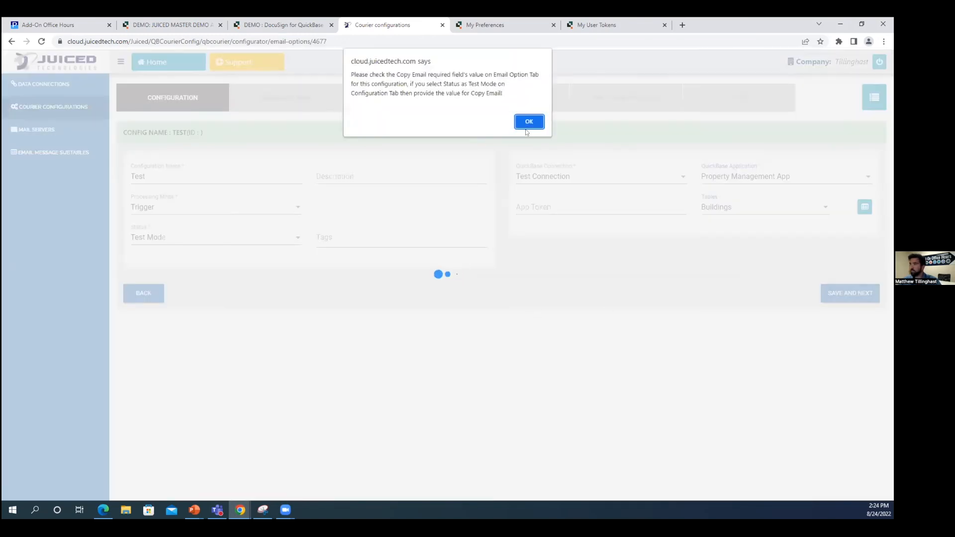
pyautogui.press('Return')
pyautogui.click(251, 202)
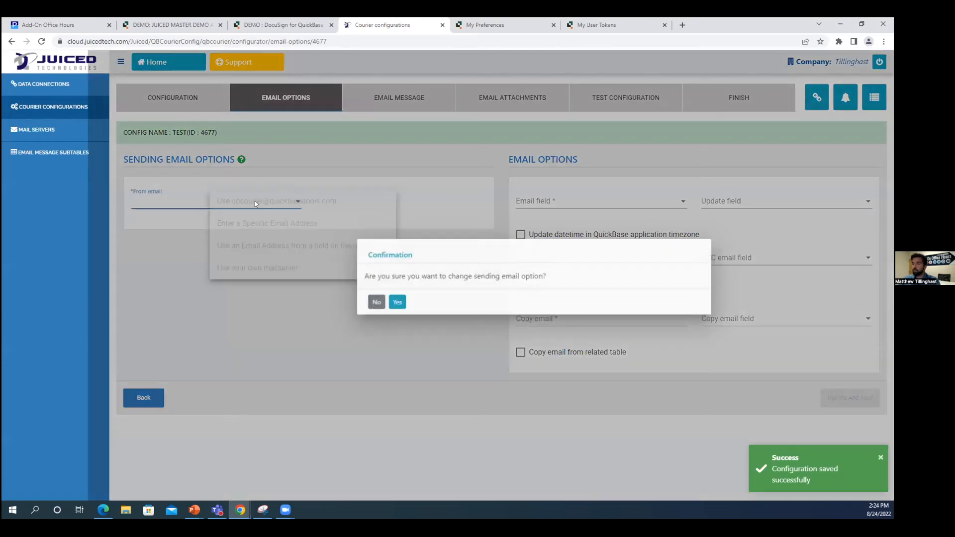
# Set the From email option to 'Use your own mailserver'.
pyautogui.click(395, 301)
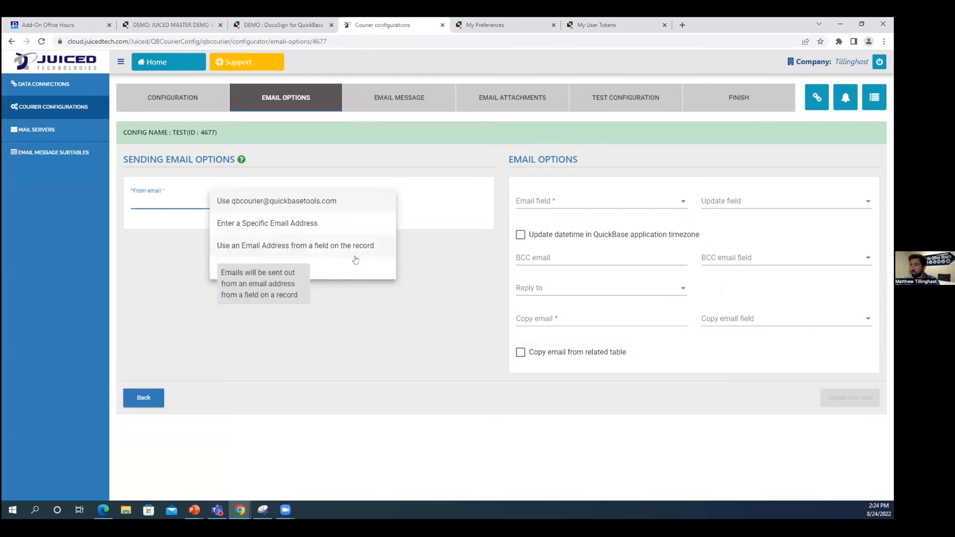
pyautogui.click(337, 228)
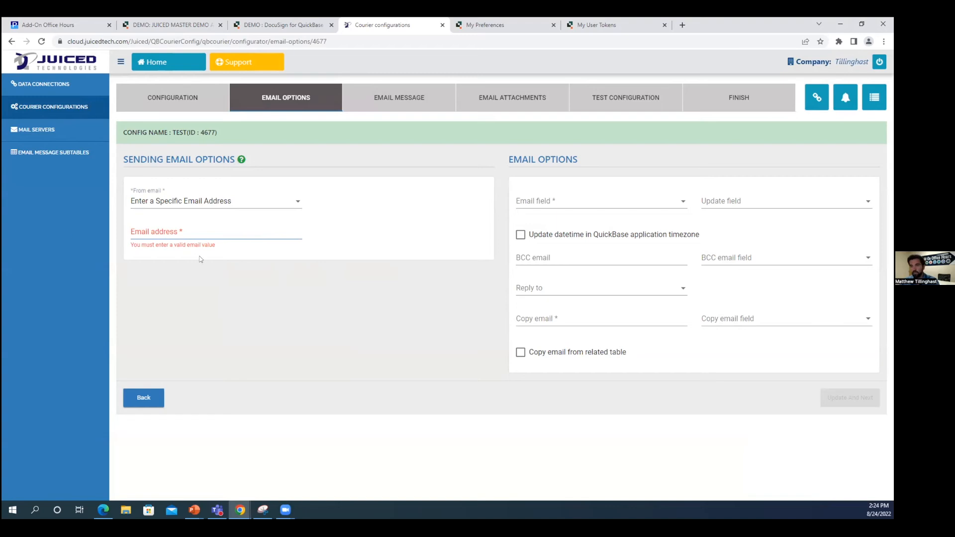
pyautogui.click(220, 206)
pyautogui.click(397, 302)
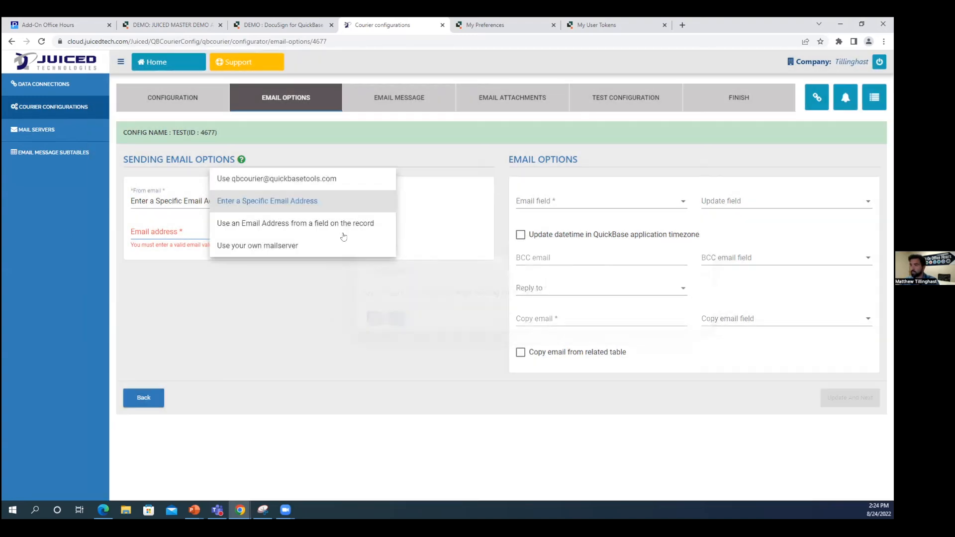
pyautogui.click(285, 251)
# Check the mail server choices, then go to the empty Mail Server List, discarding unsaved changes.
pyautogui.click(258, 234)
pyautogui.click(288, 277)
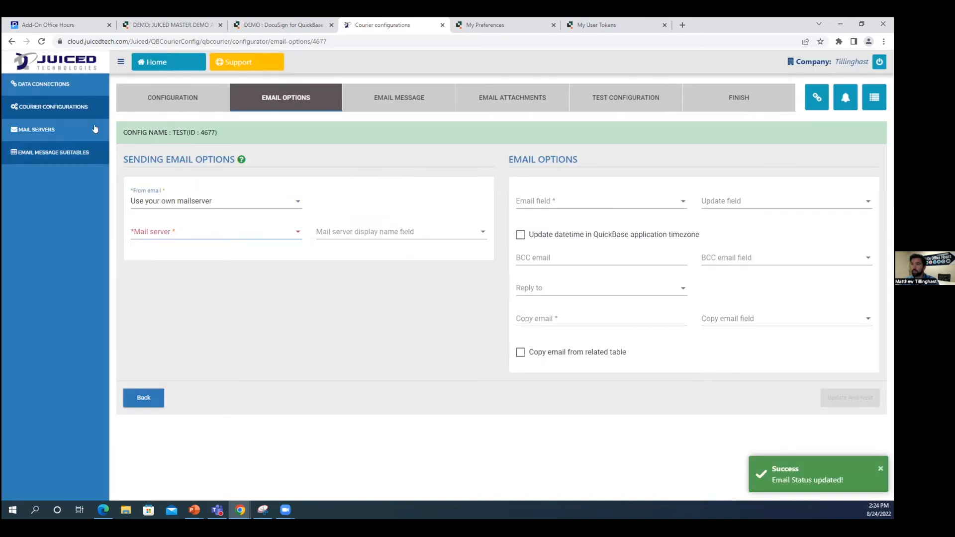
pyautogui.click(64, 132)
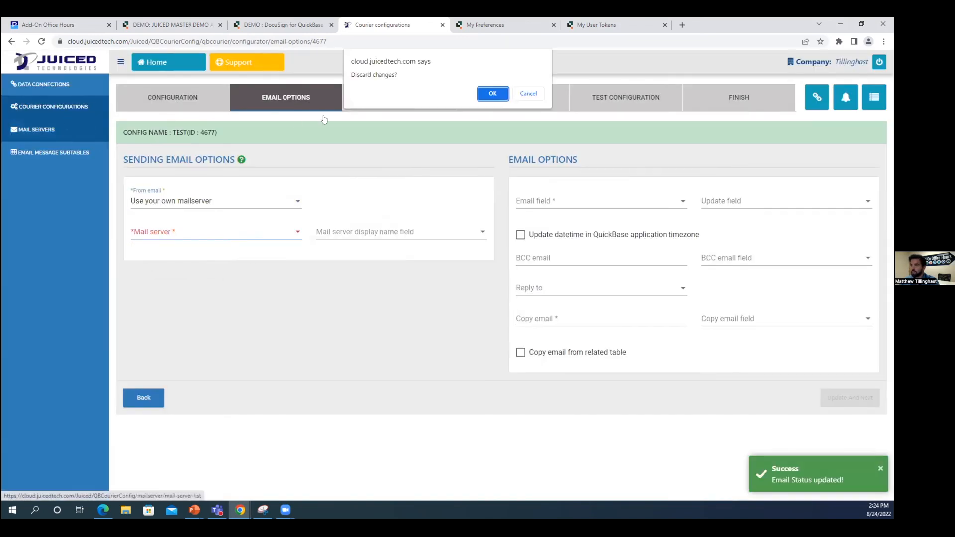
pyautogui.click(495, 95)
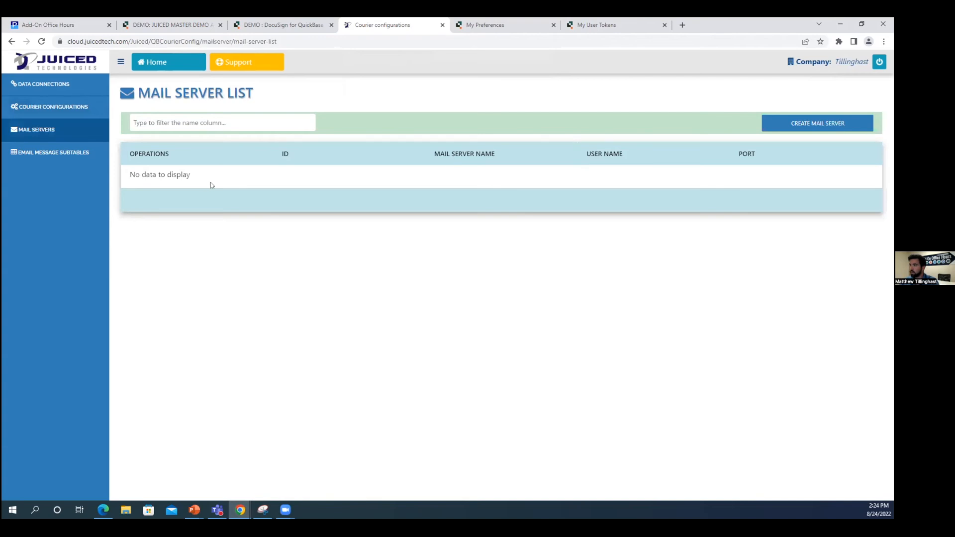
# Create a new mail server named smtp.office365.com with display name 'Support'.
pyautogui.click(55, 108)
pyautogui.click(58, 129)
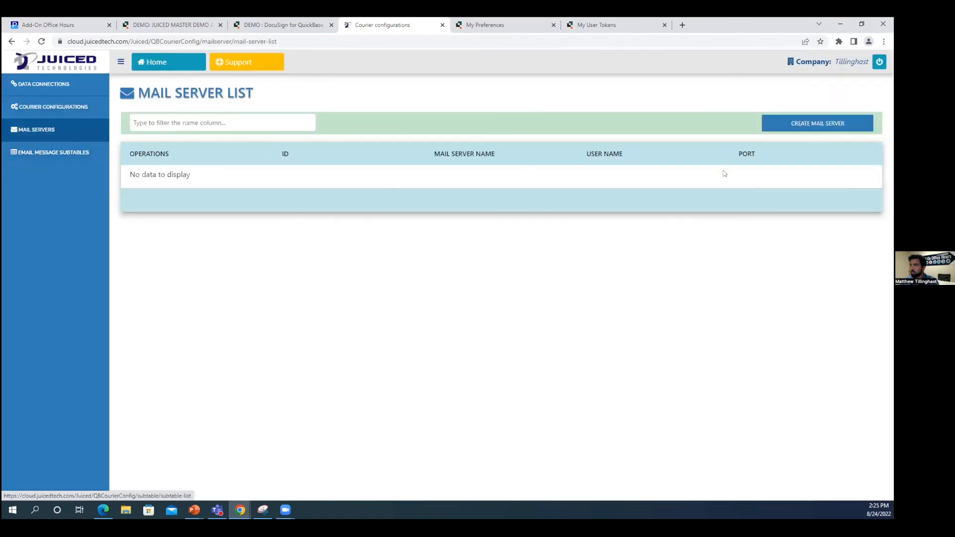
pyautogui.click(820, 123)
pyautogui.click(202, 132)
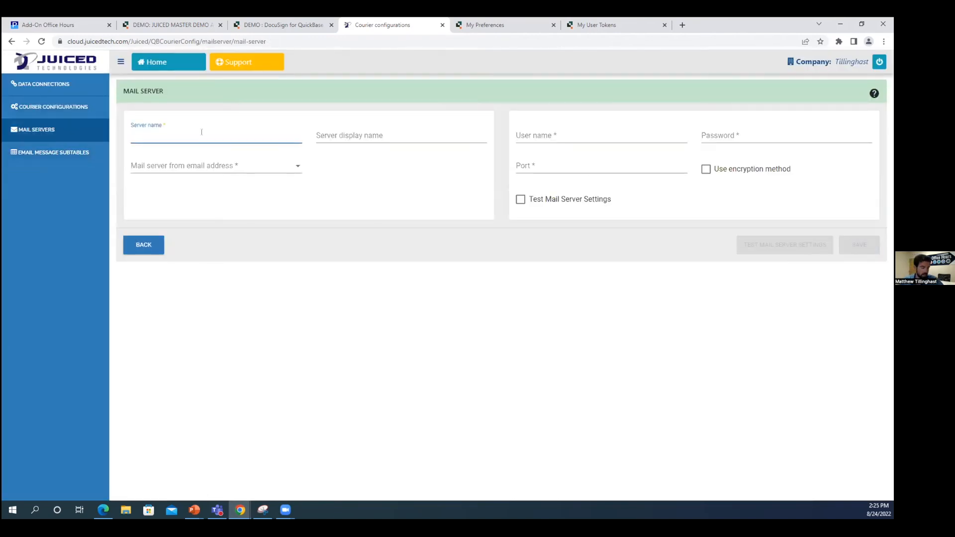
pyautogui.write('smtp.office365.com')
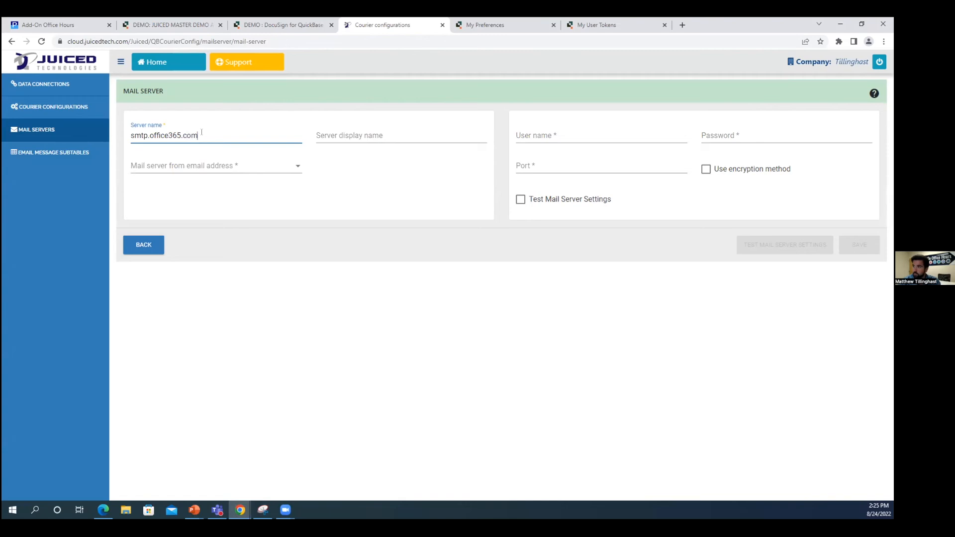
pyautogui.click(390, 142)
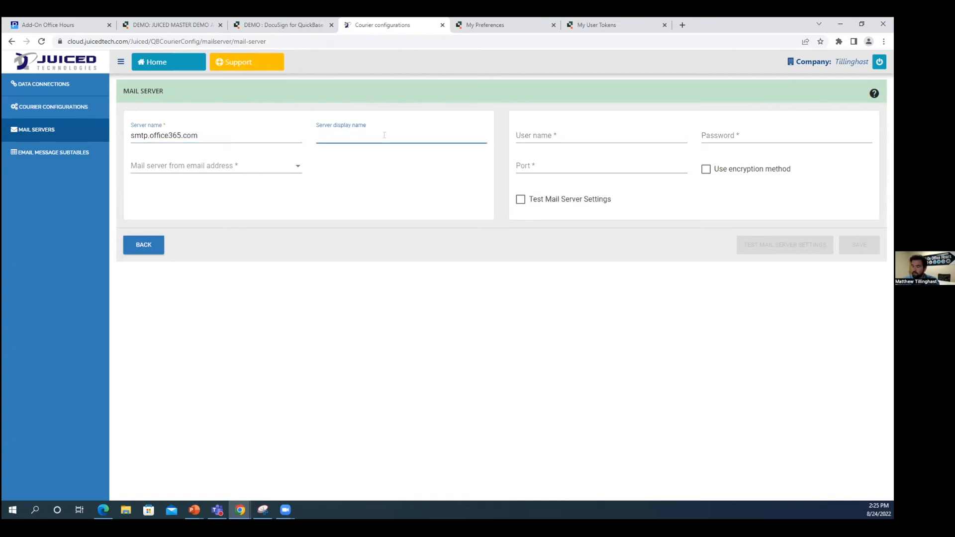
pyautogui.write('Support')
# Enter the support account's user name and password, set port 587, and enable encryption.
pyautogui.click(550, 135)
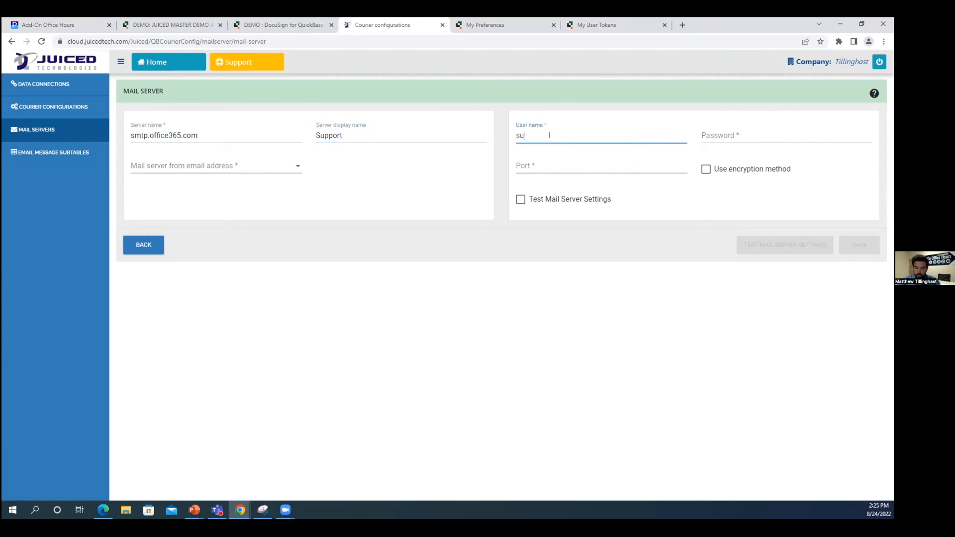
pyautogui.press('Tab')
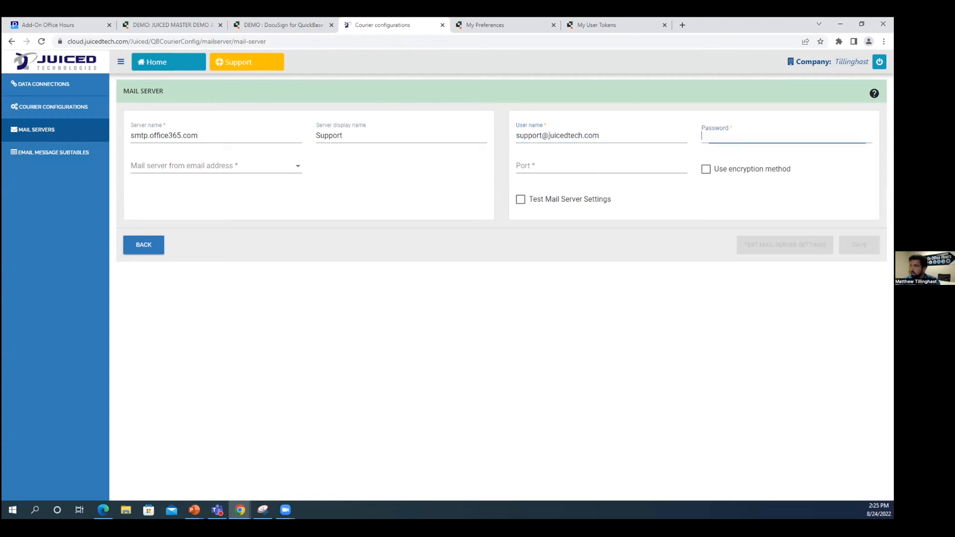
pyautogui.write('••••••••')
pyautogui.click(534, 166)
pyautogui.write('587')
pyautogui.click(457, 189)
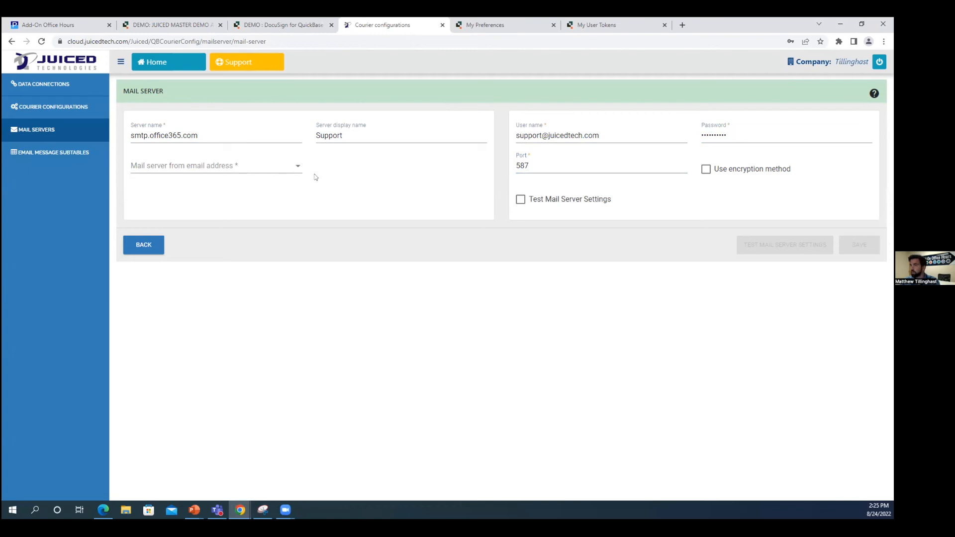
pyautogui.click(706, 170)
pyautogui.click(222, 167)
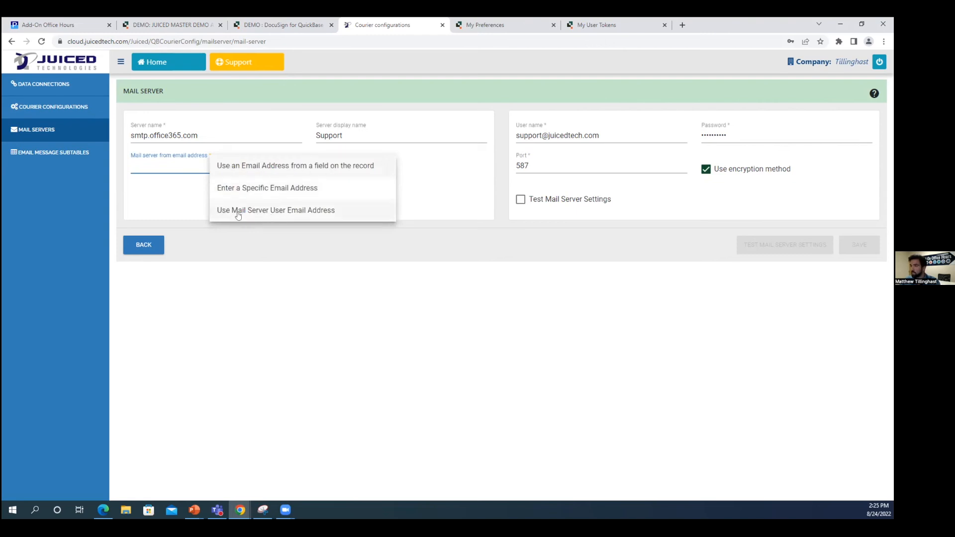
# Send from the mail server user's address and send a test email to the recipient's e-mail address.
pyautogui.click(285, 209)
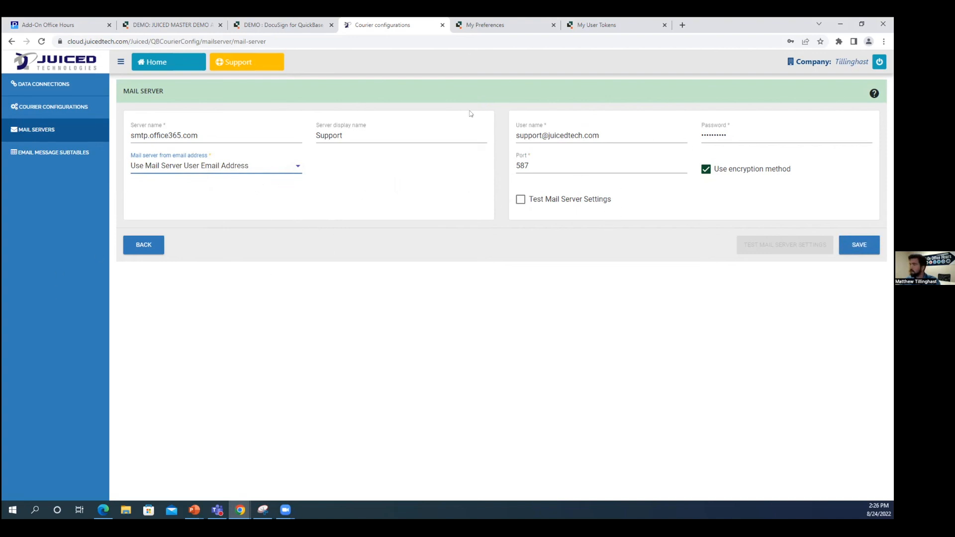
pyautogui.click(520, 199)
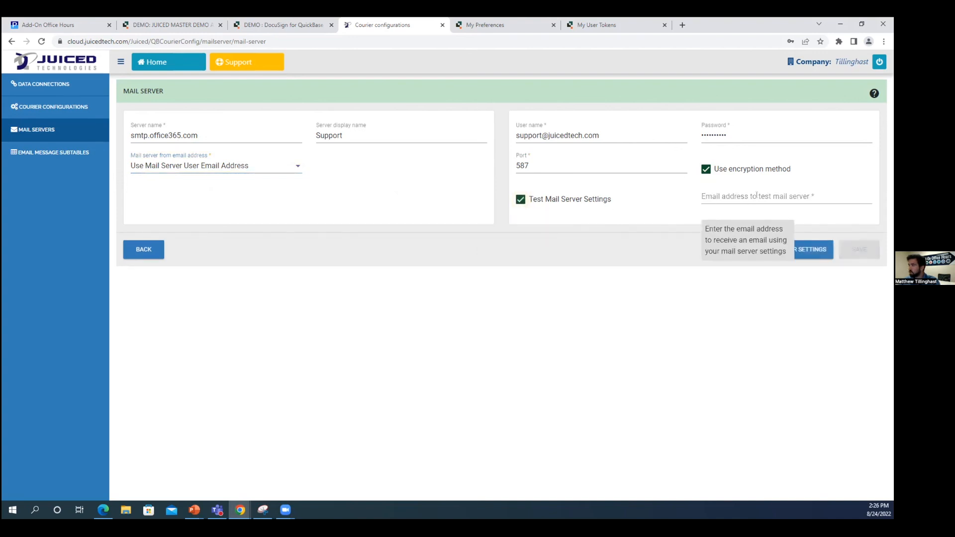
pyautogui.click(756, 195)
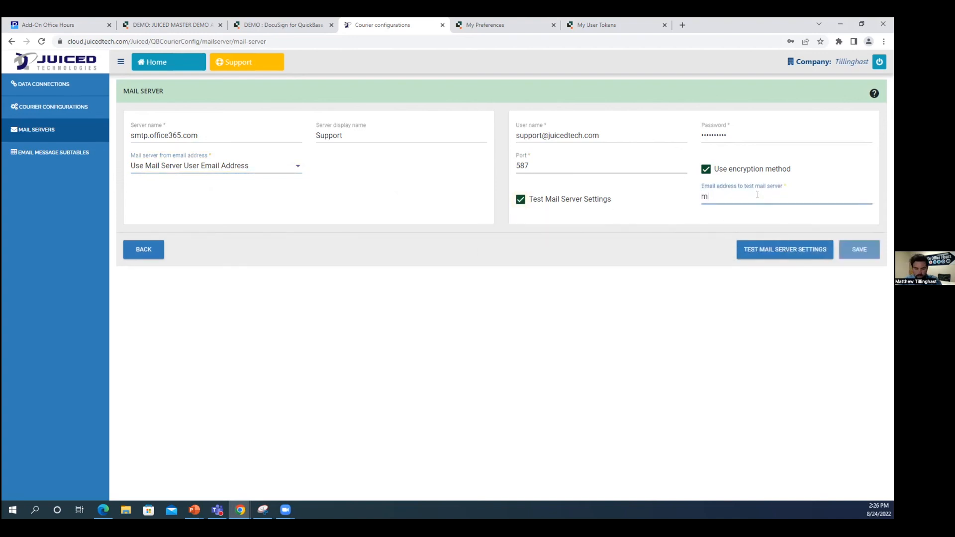
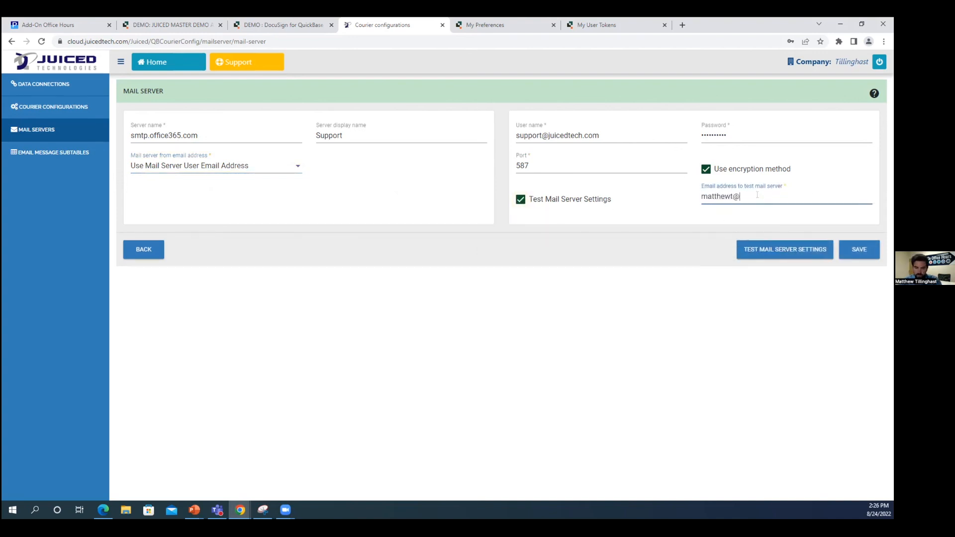
pyautogui.click(763, 248)
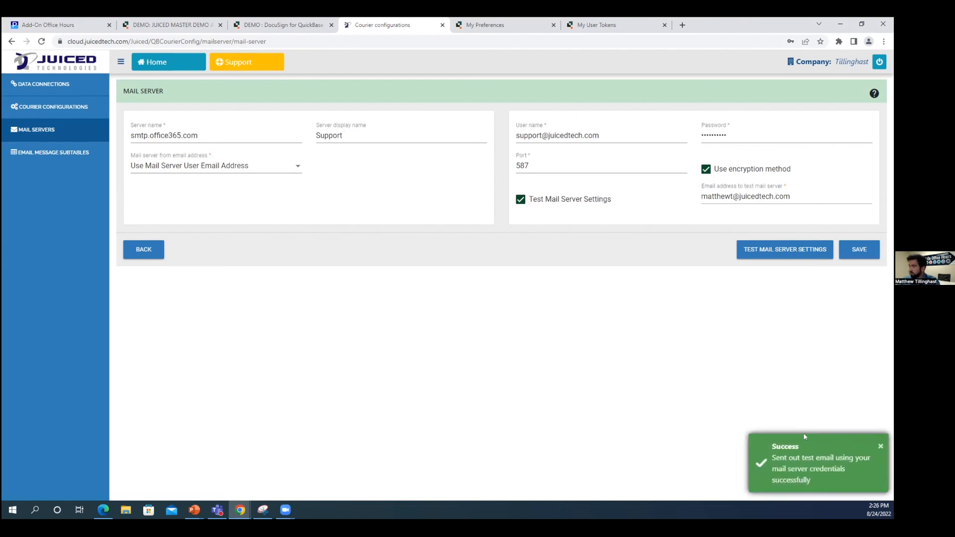
pyautogui.click(536, 159)
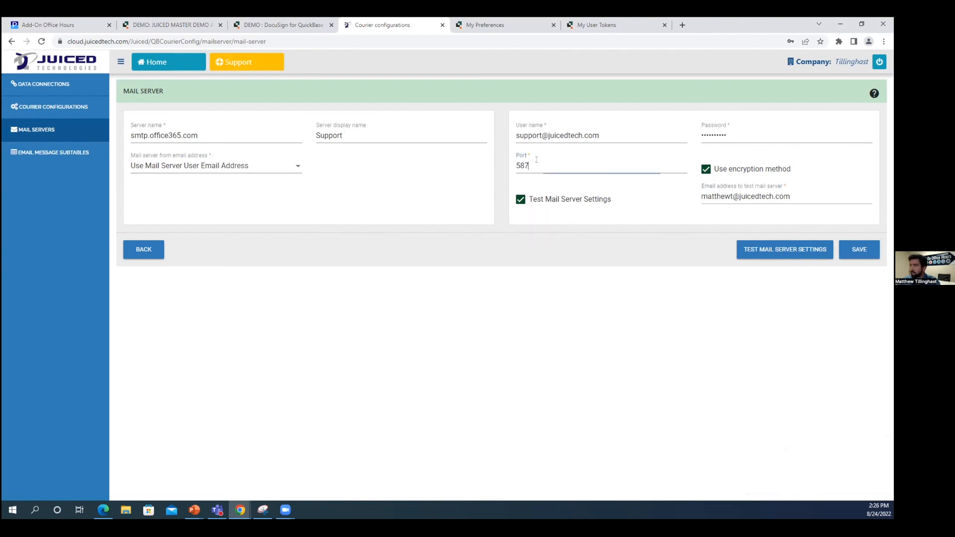
# Change the port to 25 and retest the mail server settings.
pyautogui.press('BackSpace')
pyautogui.press('BackSpace')
pyautogui.press('BackSpace')
pyautogui.write('25')
pyautogui.click(791, 250)
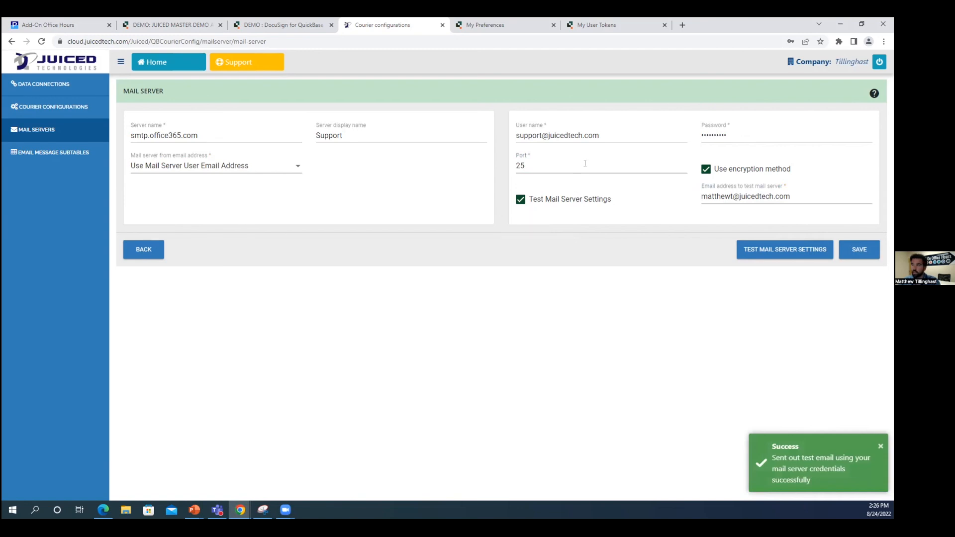
# Retest with invalid port 'xyz' to trigger the error, then bring the received Outlook email into view.
pyautogui.doubleClick(545, 160)
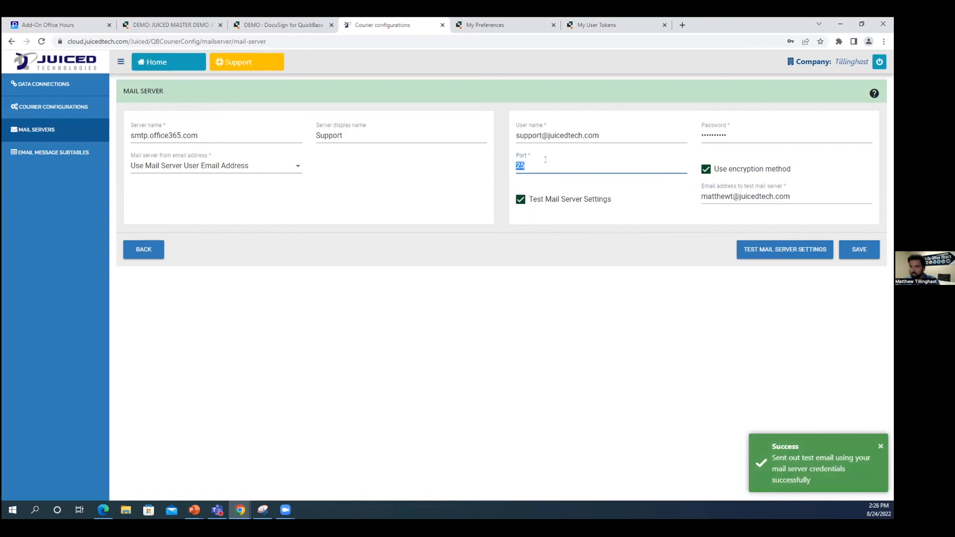
pyautogui.press('BackSpace')
pyautogui.write('xyz')
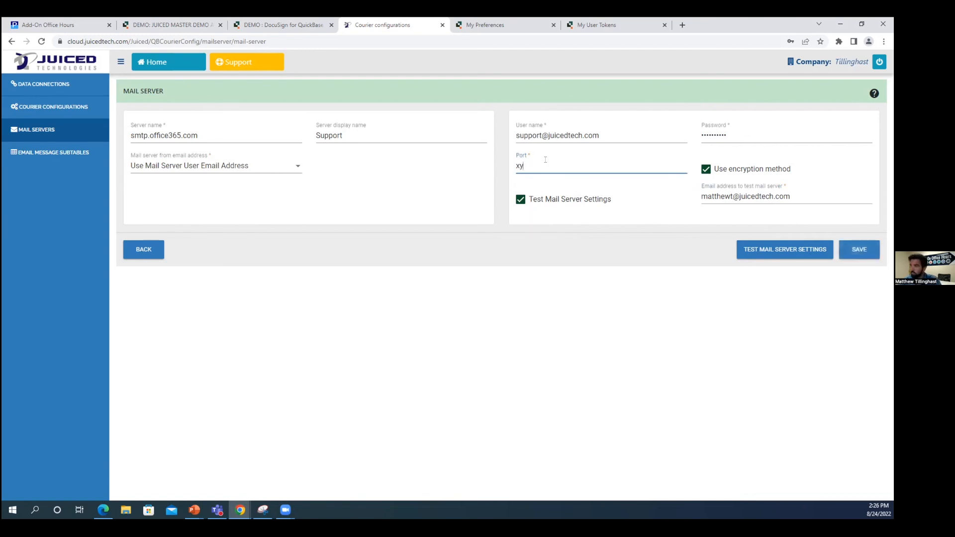
pyautogui.click(760, 253)
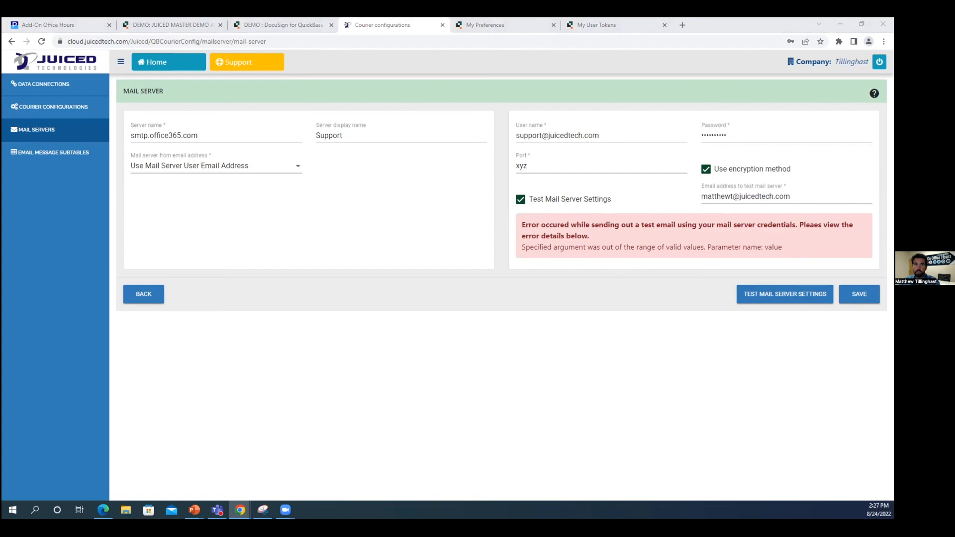
pyautogui.moveTo(2, 68); pyautogui.dragTo(481, 67)
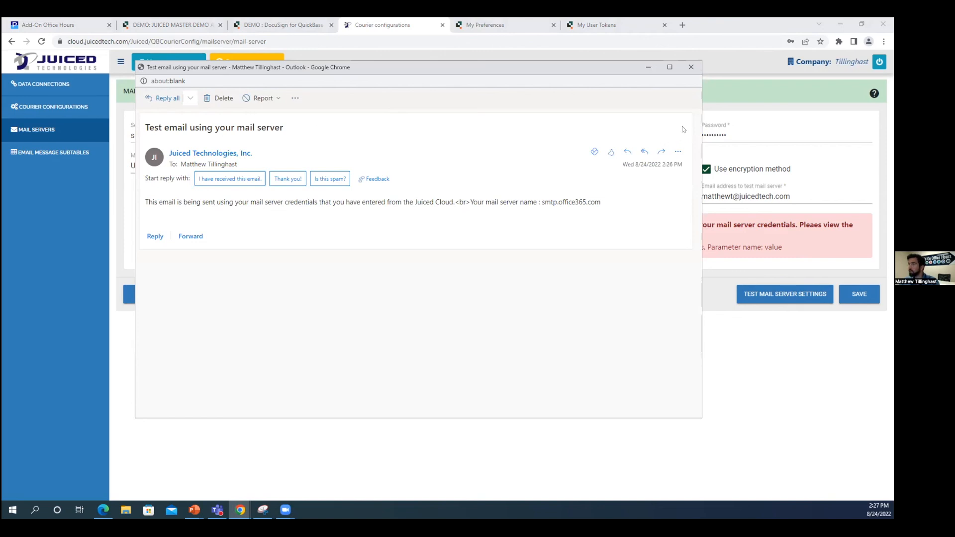
# Close the Outlook test email and go back to the empty Mail Server List.
pyautogui.click(691, 68)
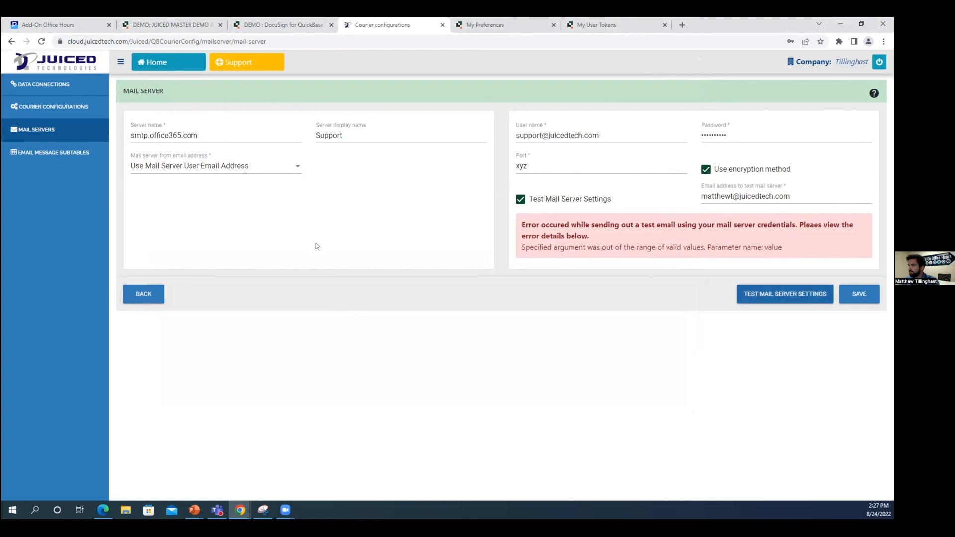
pyautogui.click(146, 294)
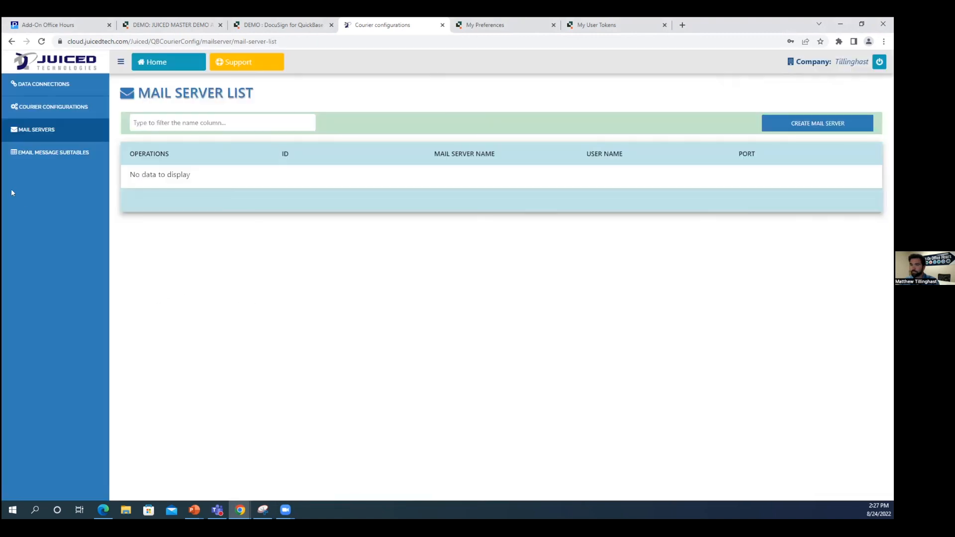